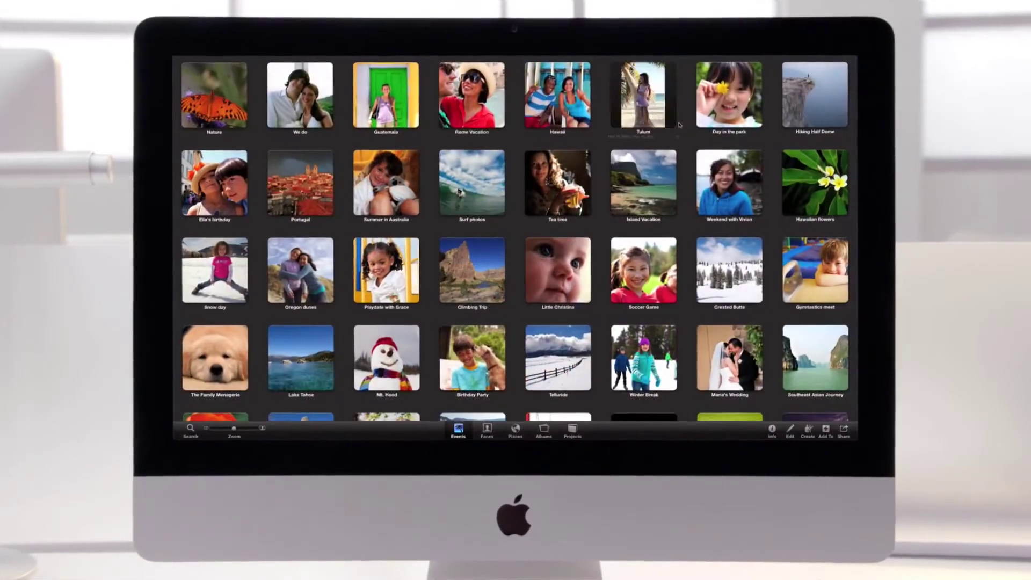
# Open the Tulum event to view its beach photos full screen.
pyautogui.doubleClick(673, 125)
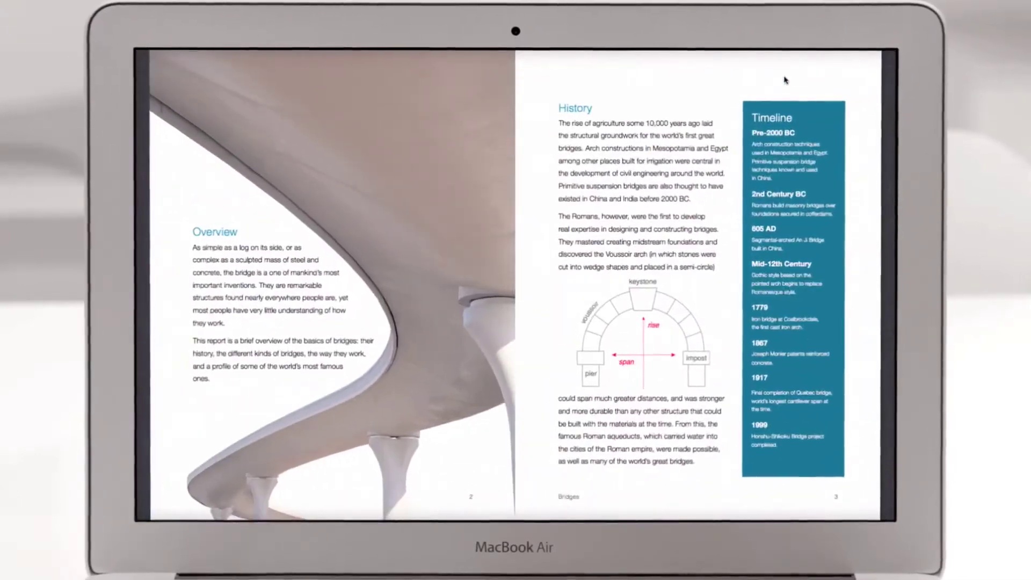
pyautogui.hscroll(10, 786, 80)
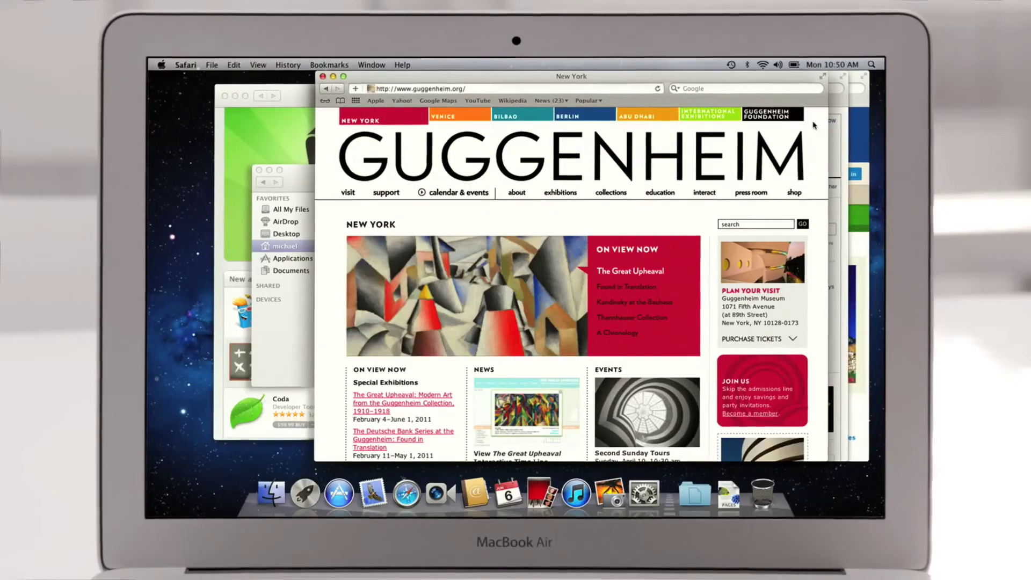
# Make the Guggenheim page full screen, then switch to the iCal space via Mission Control.
pyautogui.click(823, 75)
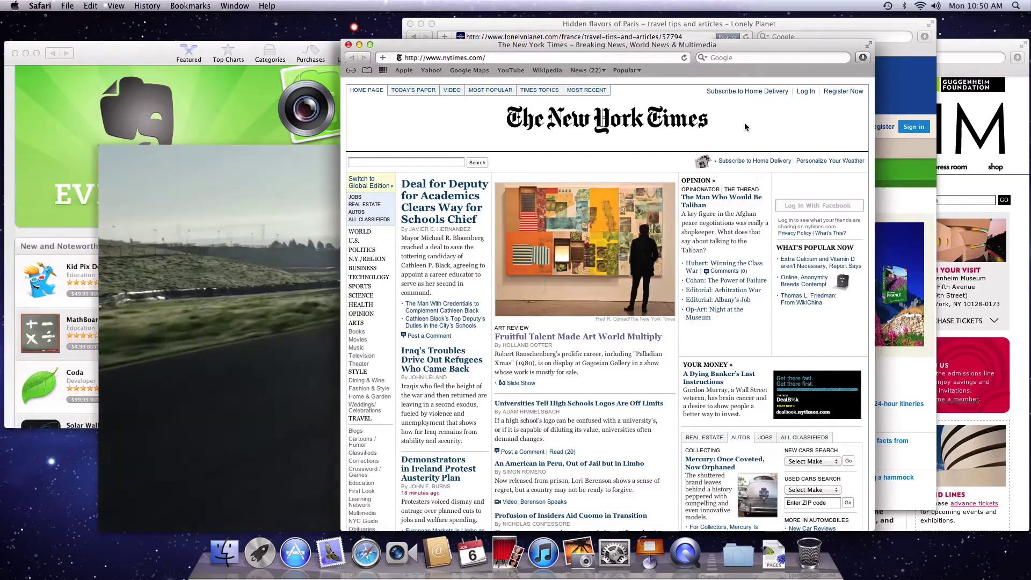
pyautogui.press('F3')
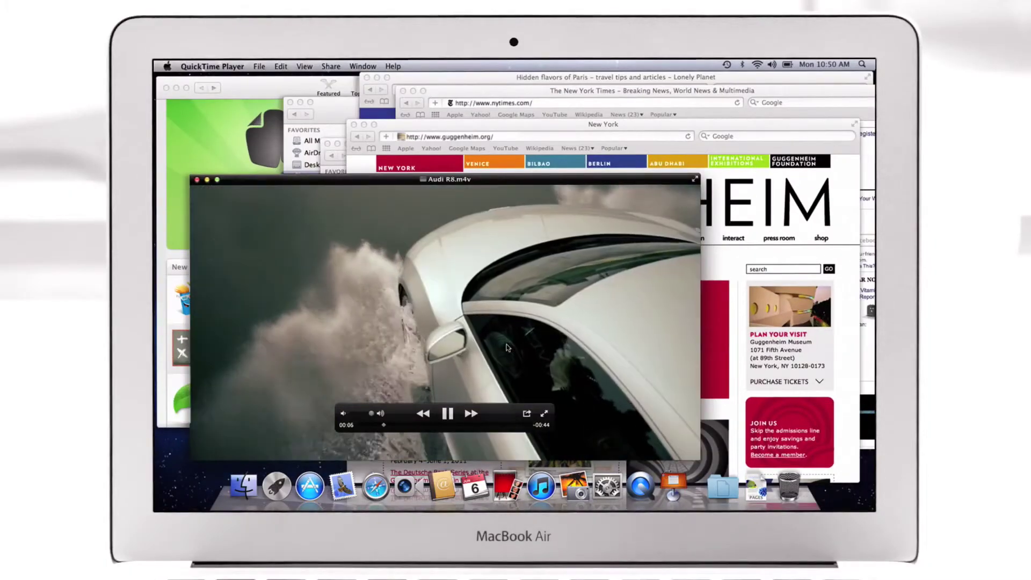
pyautogui.press('F3')
pyautogui.click(486, 100)
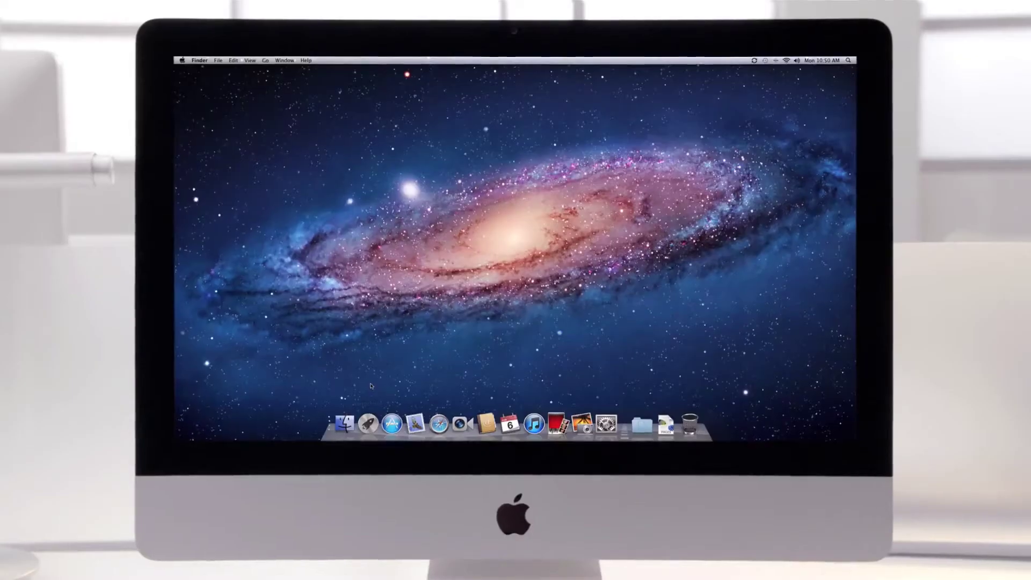
# In Launchpad, drag iPhoto into the Creativity folder and launch iPhoto.
pyautogui.click(366, 424)
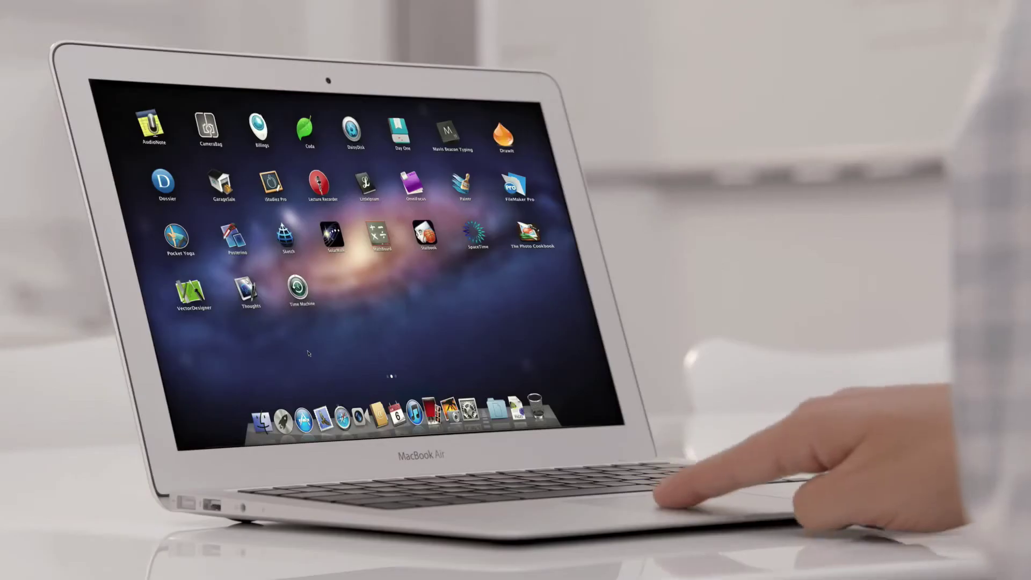
pyautogui.hscroll(-5, 308, 354)
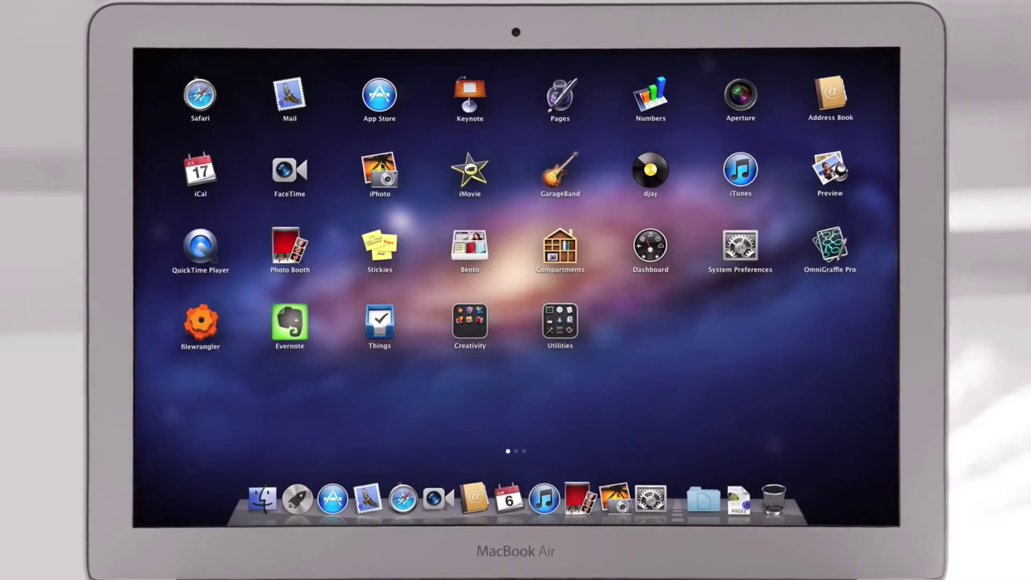
pyautogui.moveTo(379, 169); pyautogui.dragTo(464, 324)
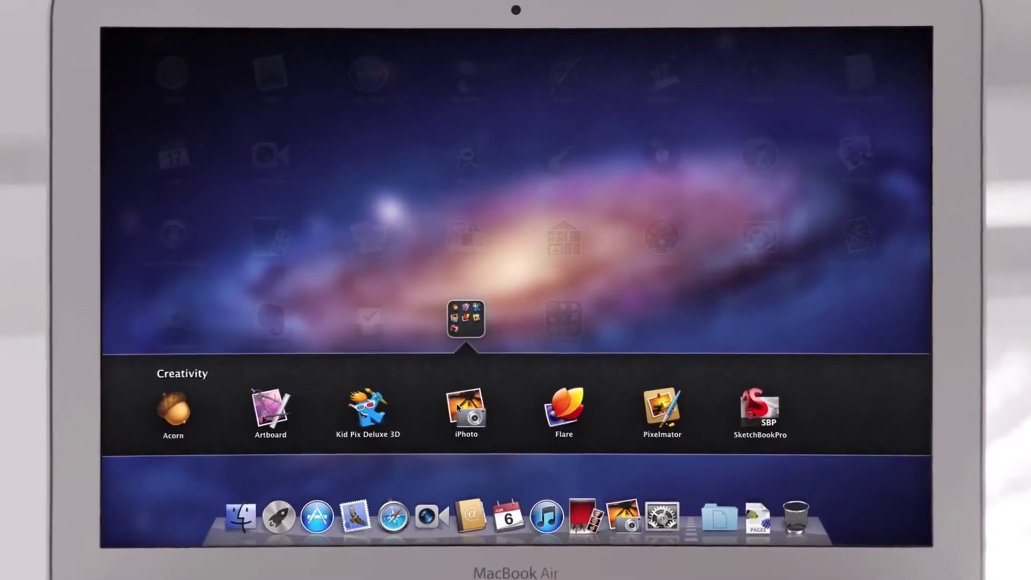
pyautogui.click(459, 407)
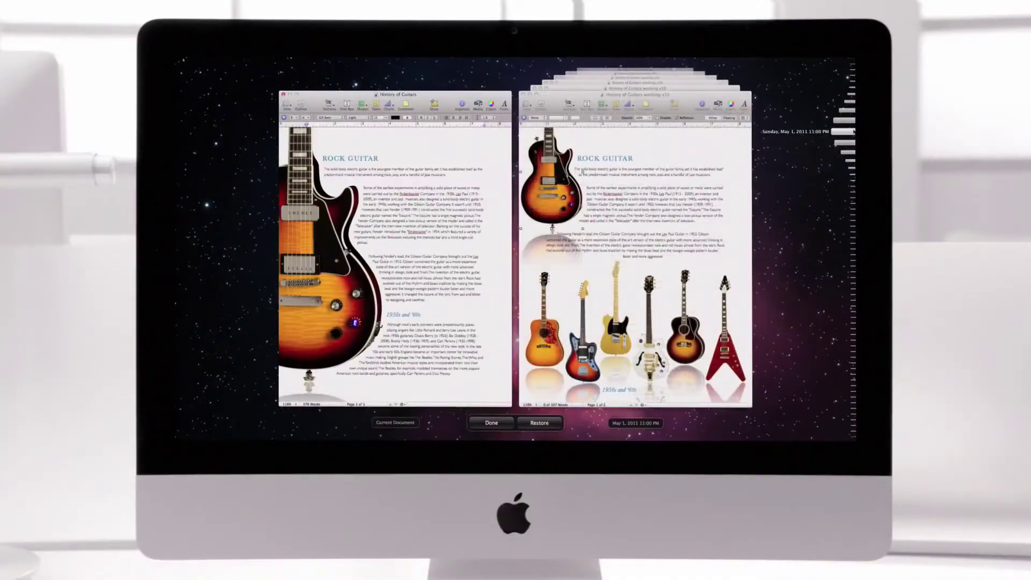
# Step back along the Versions timeline to the May 1, 2011 11:54 PM version.
pyautogui.click(851, 143)
pyautogui.click(850, 155)
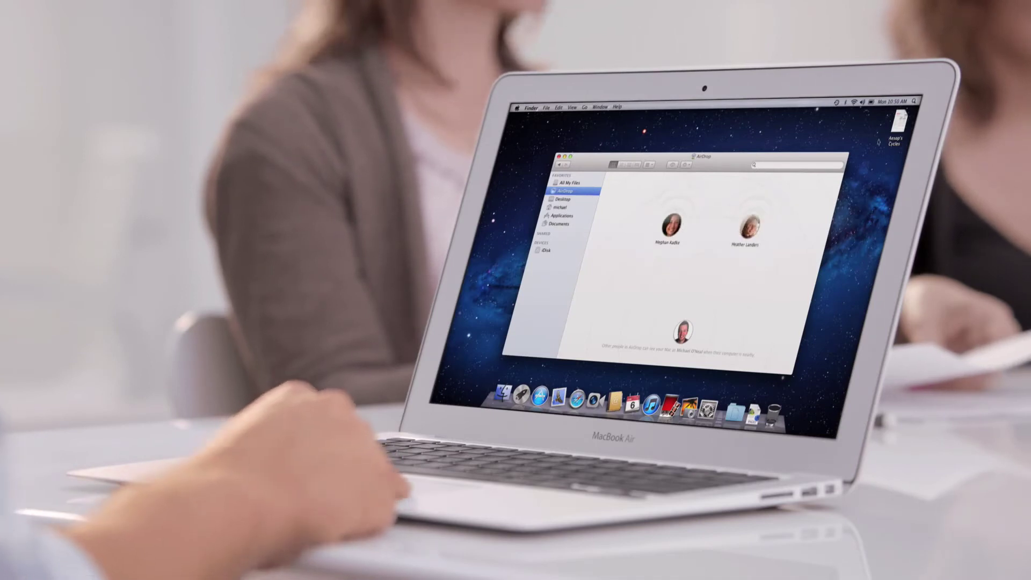
# Drop the Aesop's Cycles file onto a nearby person's avatar in AirDrop.
pyautogui.moveTo(898, 123); pyautogui.dragTo(671, 227)
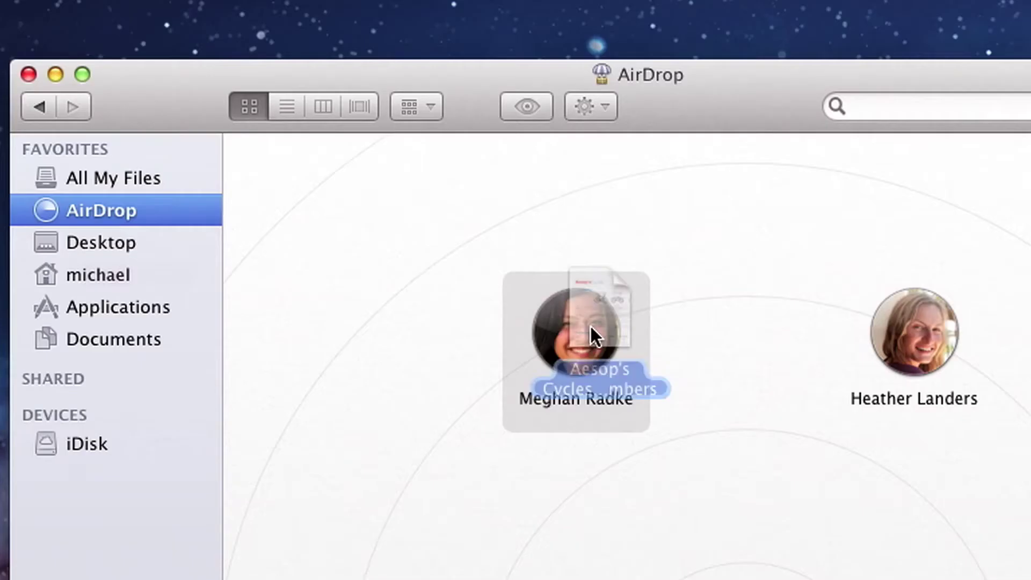
pyautogui.moveTo(501, 233); pyautogui.dragTo(499, 235)
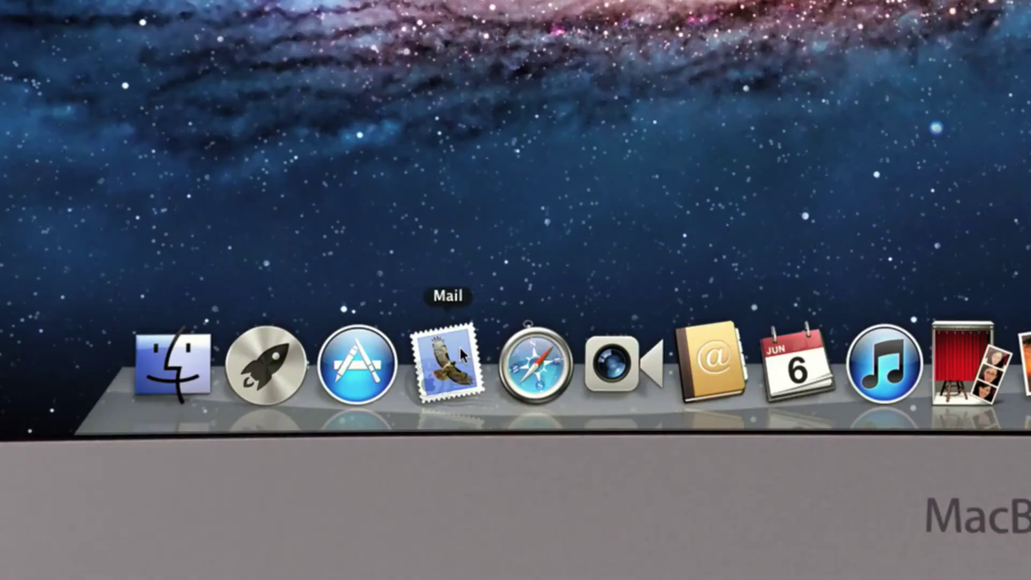
# Launch Mail and select the Guatemala Trip Photos conversation.
pyautogui.click(463, 355)
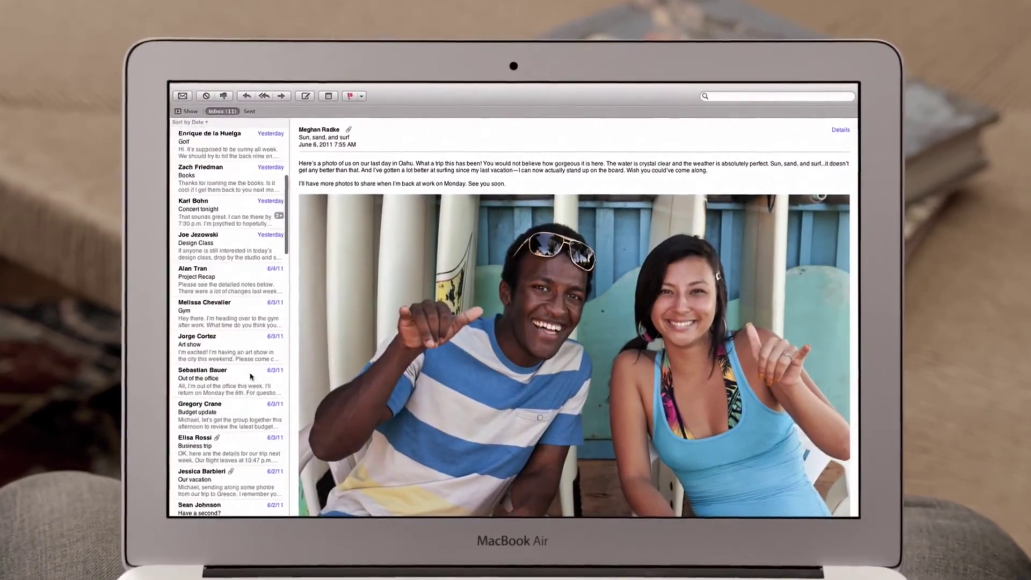
pyautogui.scroll(5, 250, 363)
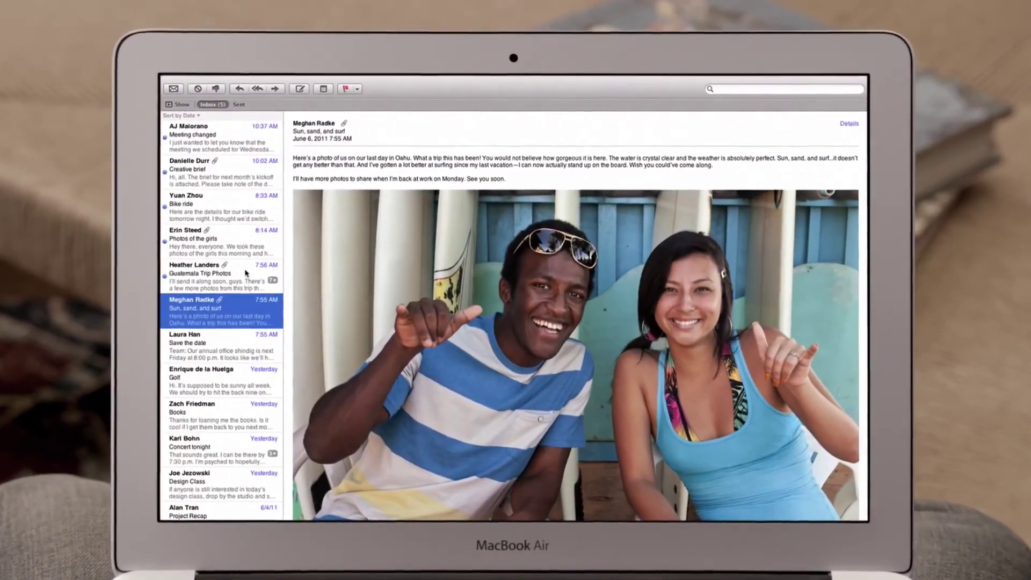
pyautogui.click(242, 274)
pyautogui.scroll(-2, 471, 197)
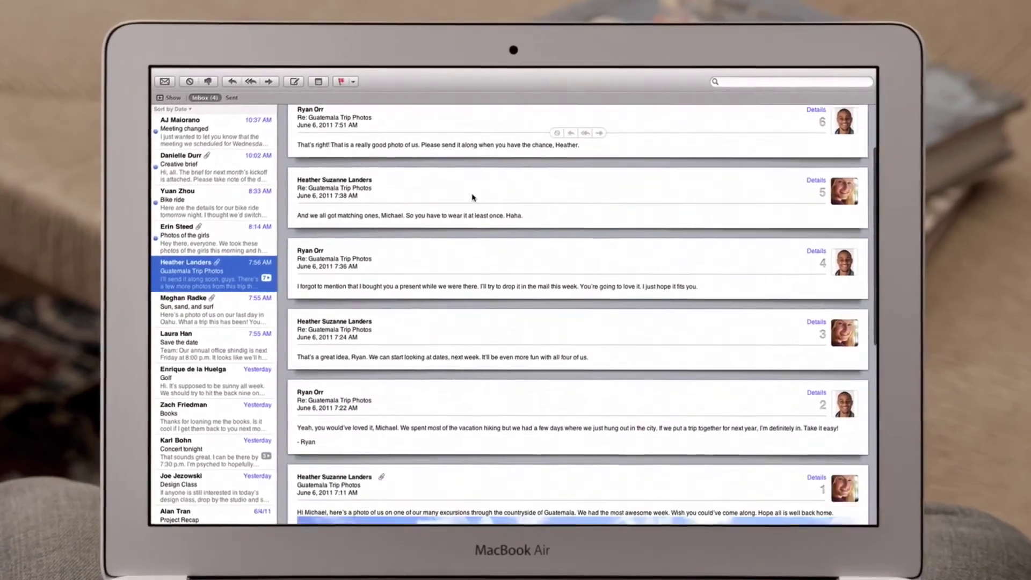
pyautogui.scroll(-4, 473, 197)
pyautogui.scroll(-2, 472, 196)
pyautogui.scroll(-3, 472, 197)
pyautogui.scroll(-1, 472, 197)
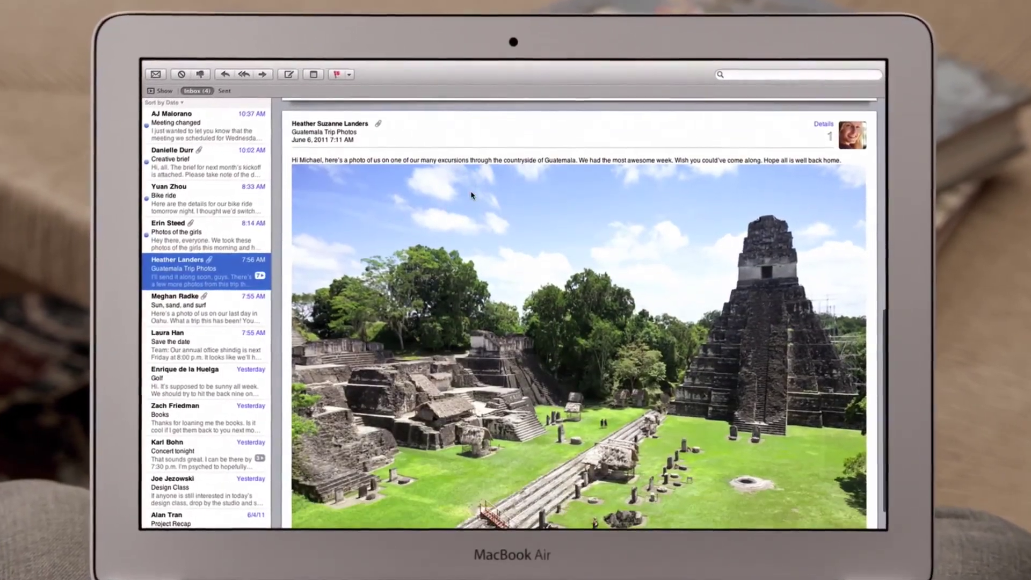